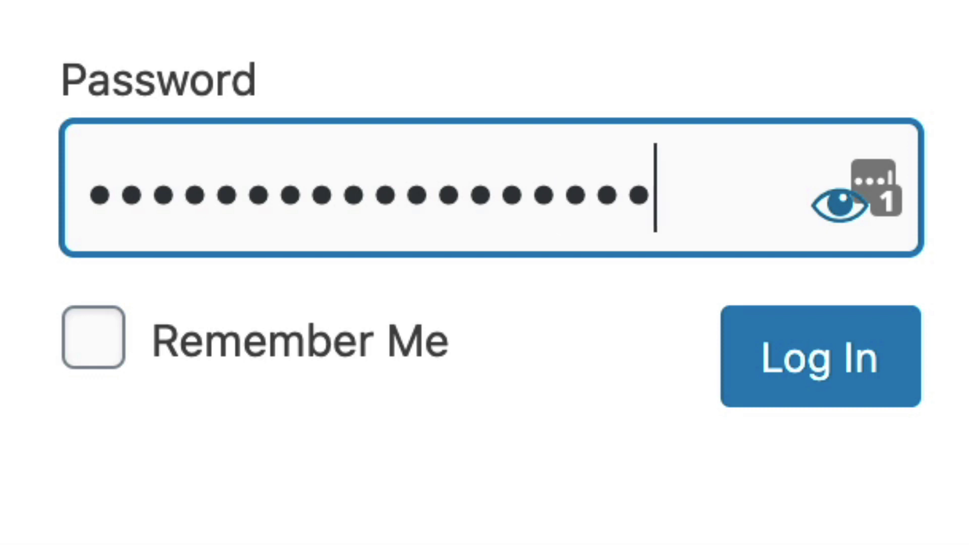
- Log in to the WordPress admin with the entered password
left_click(841, 384)
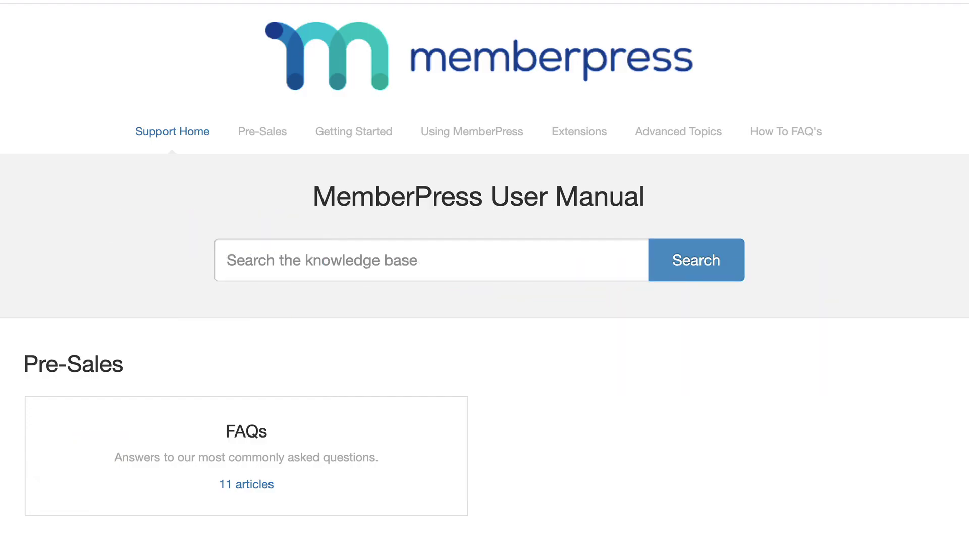
- Find MemberPress 1.9.0 in the account's downloads and download its zip
scroll(485, 273, "down", 5)
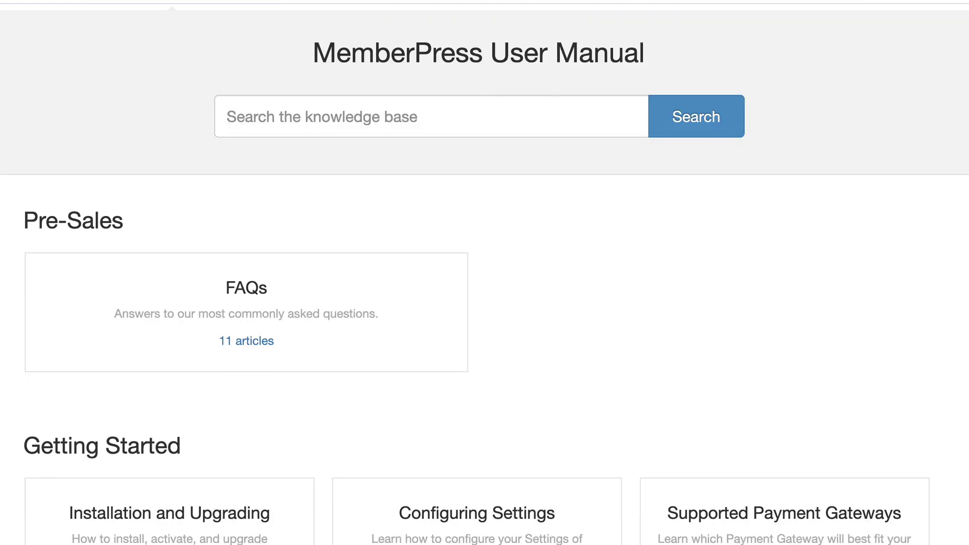
scroll(485, 272, "down", 3)
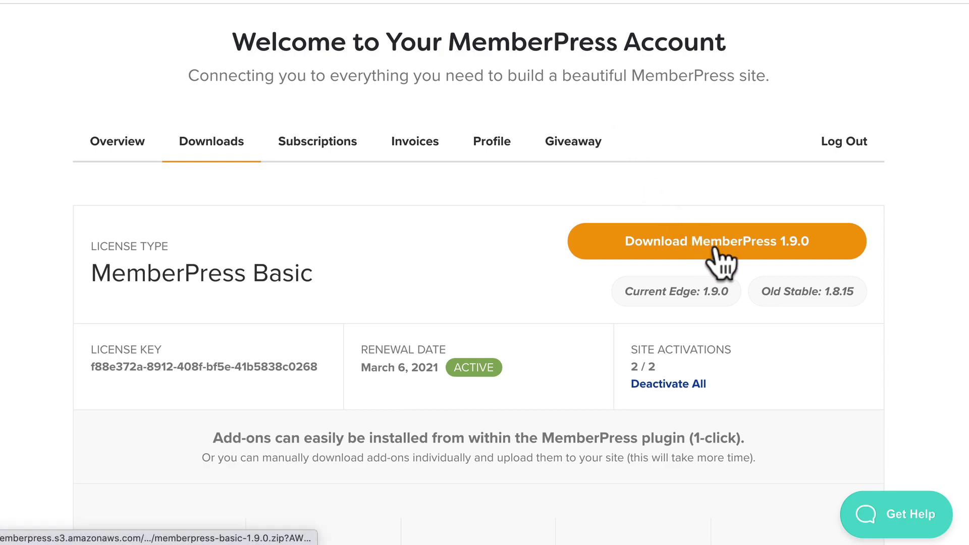
left_click(716, 248)
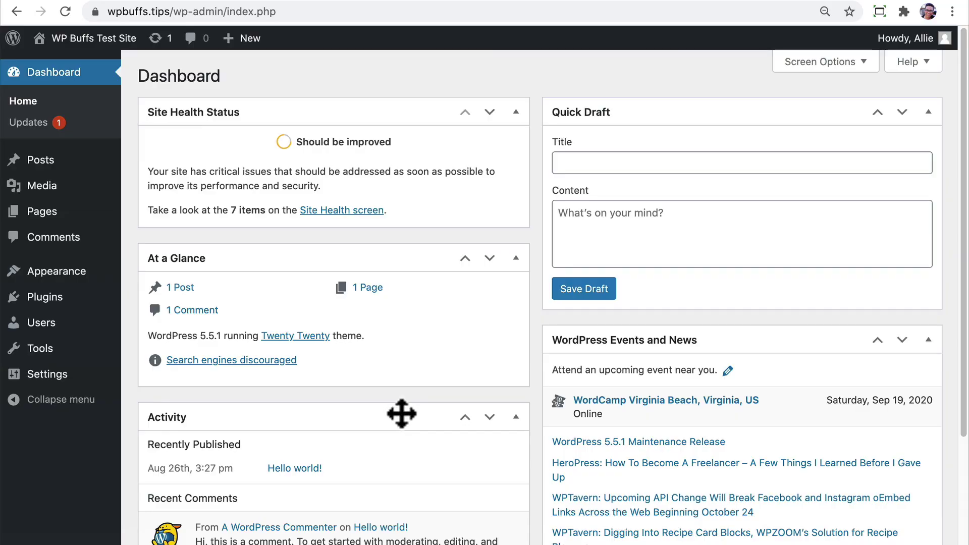
- Choose memberpress-basic-1.9.0.zip as the plugin file to upload under Add New Plugins
mouse_move(42, 309)
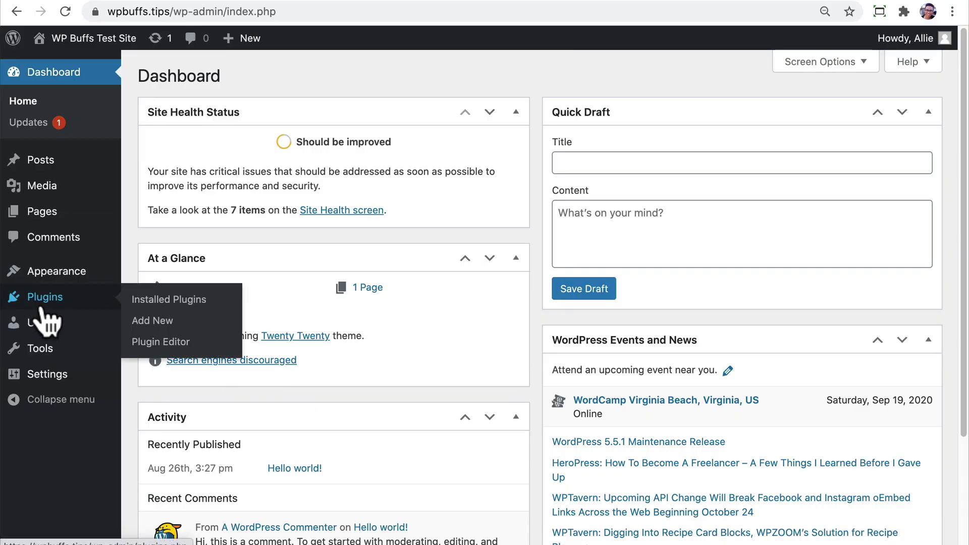
left_click(151, 322)
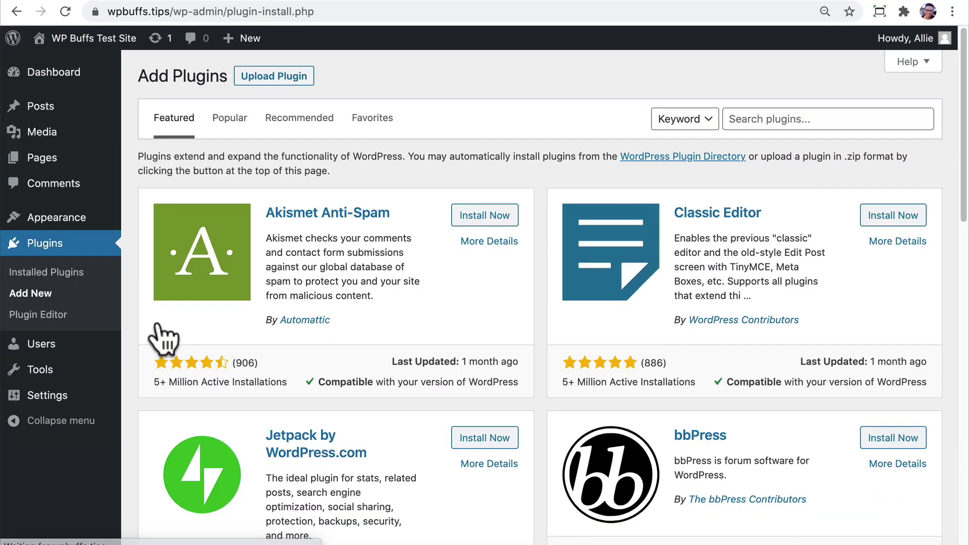
left_click(273, 76)
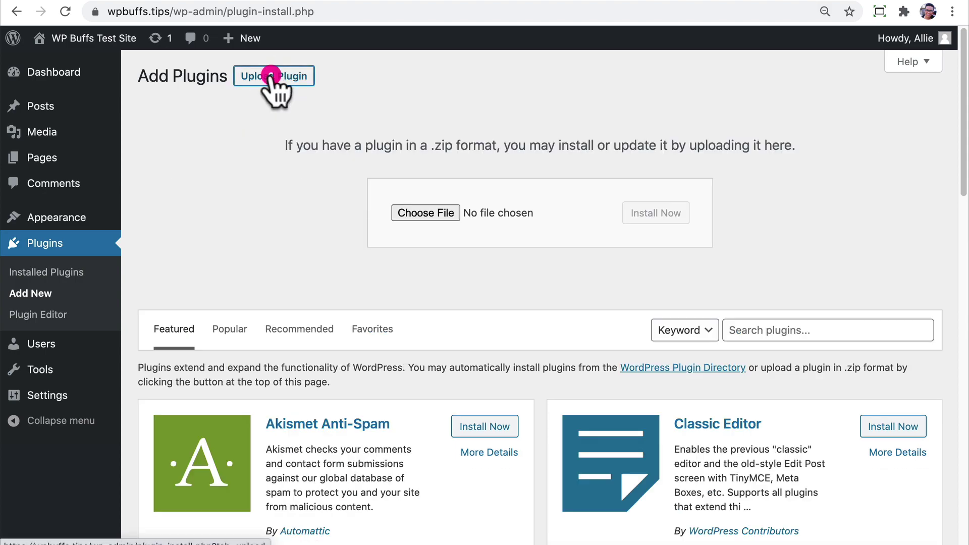
left_click(415, 215)
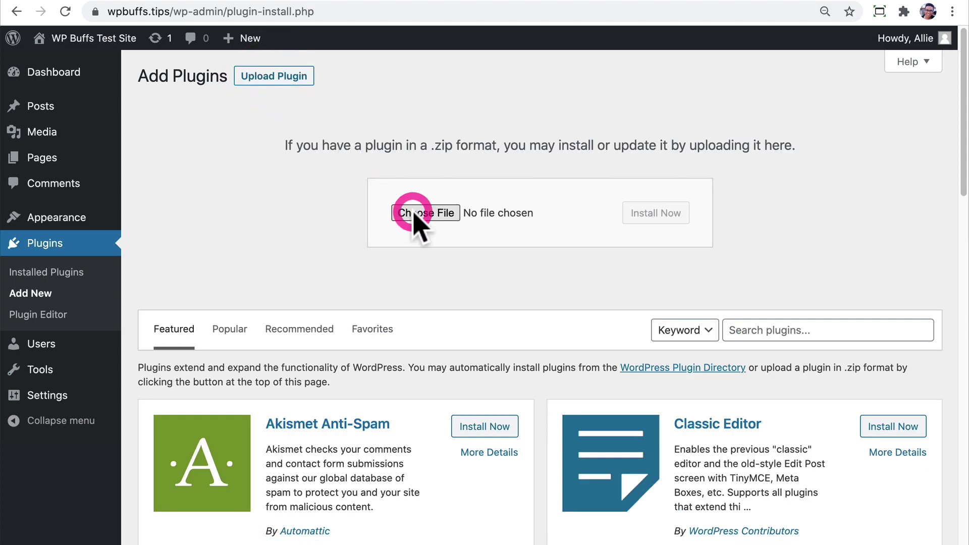
left_click(173, 89)
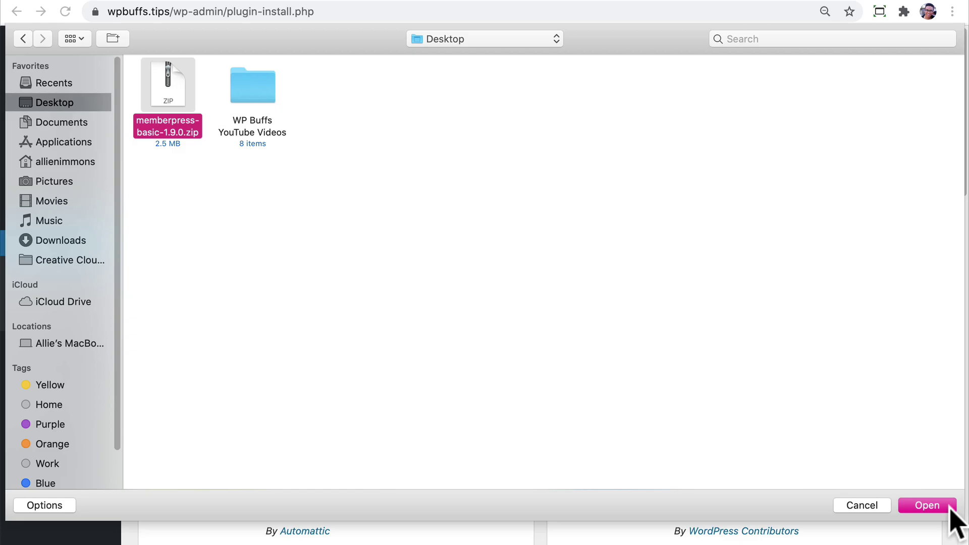
left_click(927, 505)
- Install and activate the MemberPress Basic 1.9.0 plugin
left_click(656, 215)
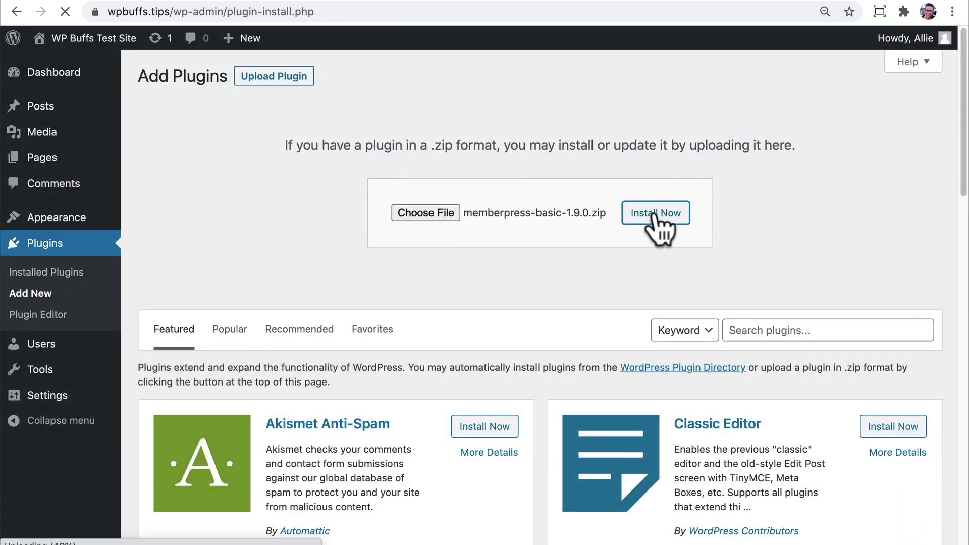
left_click(178, 184)
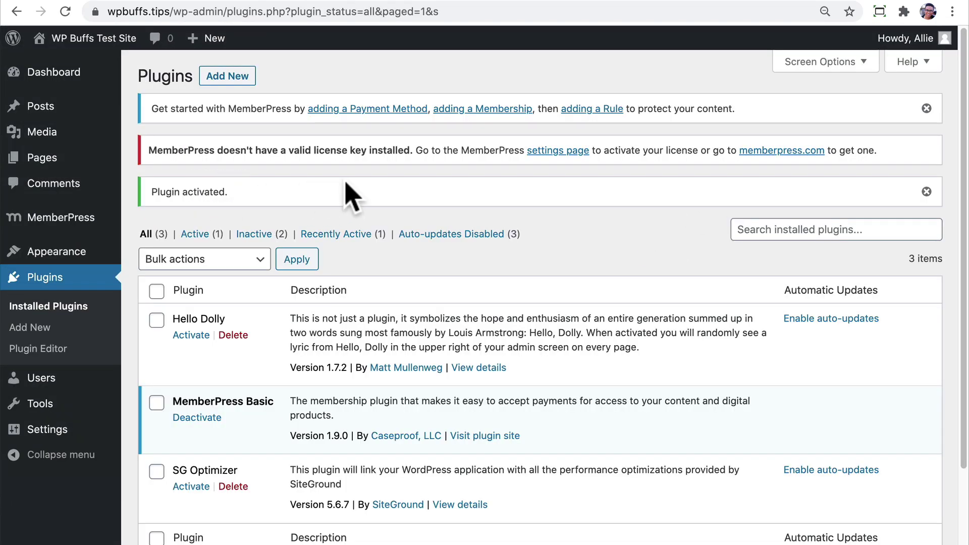
left_click(558, 154)
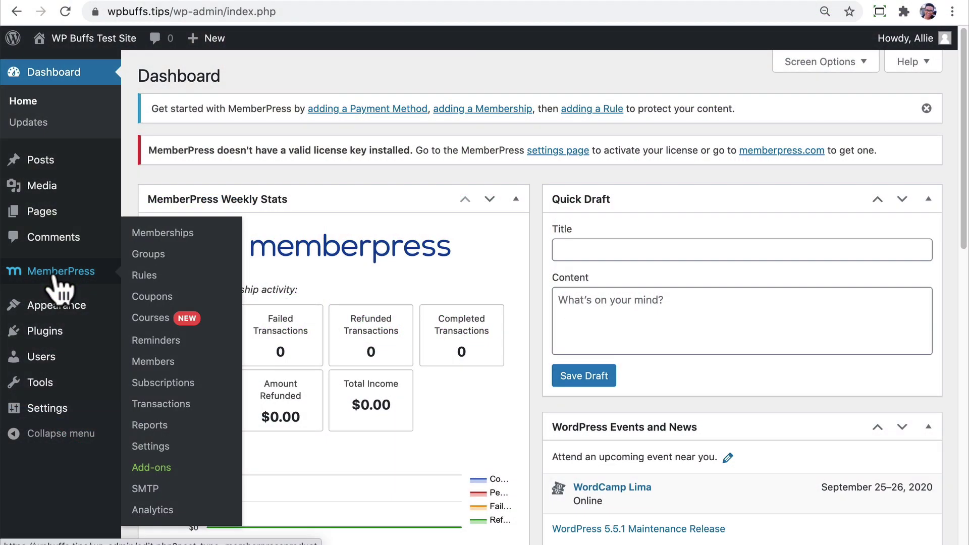
- Set the MemberPress Login Page to '- Auto Create New Page -' and save the options
left_click(180, 447)
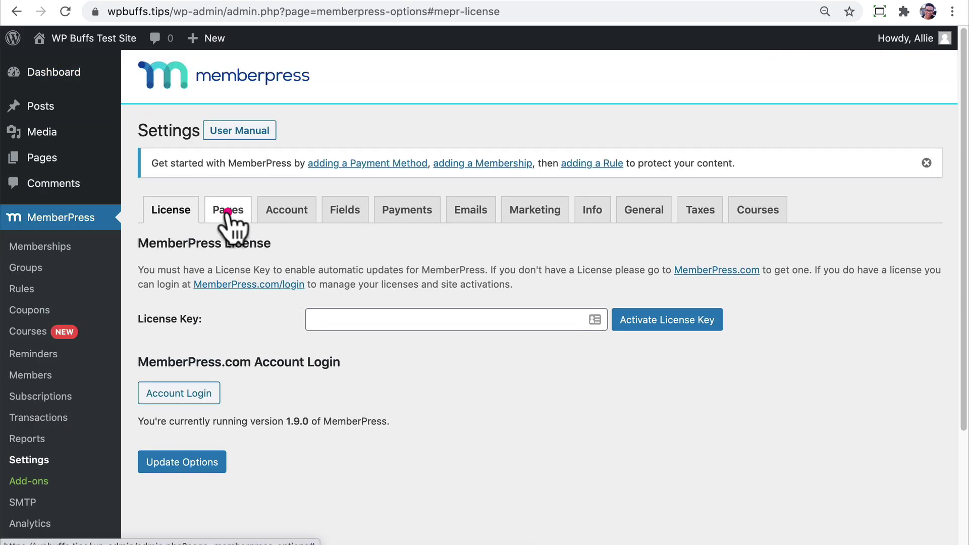
left_click(228, 211)
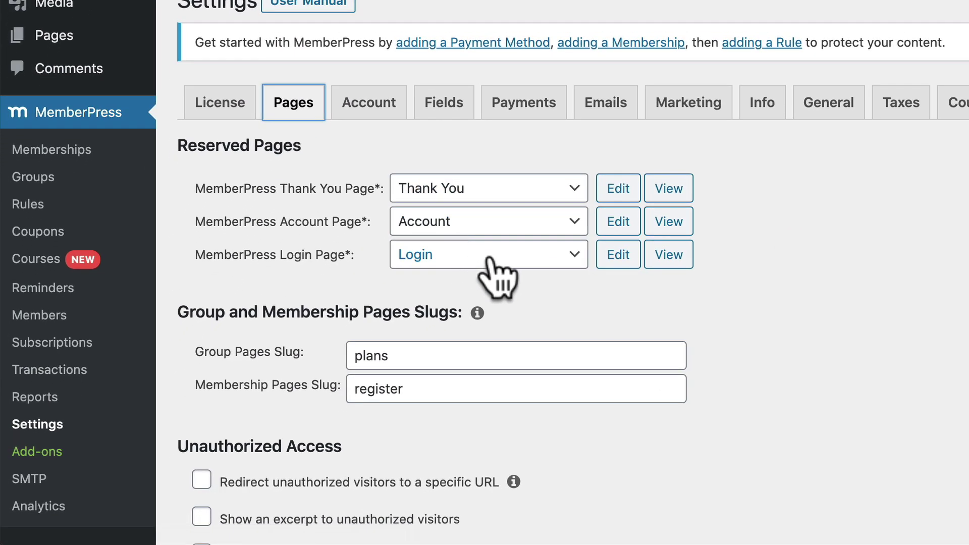
left_click(379, 329)
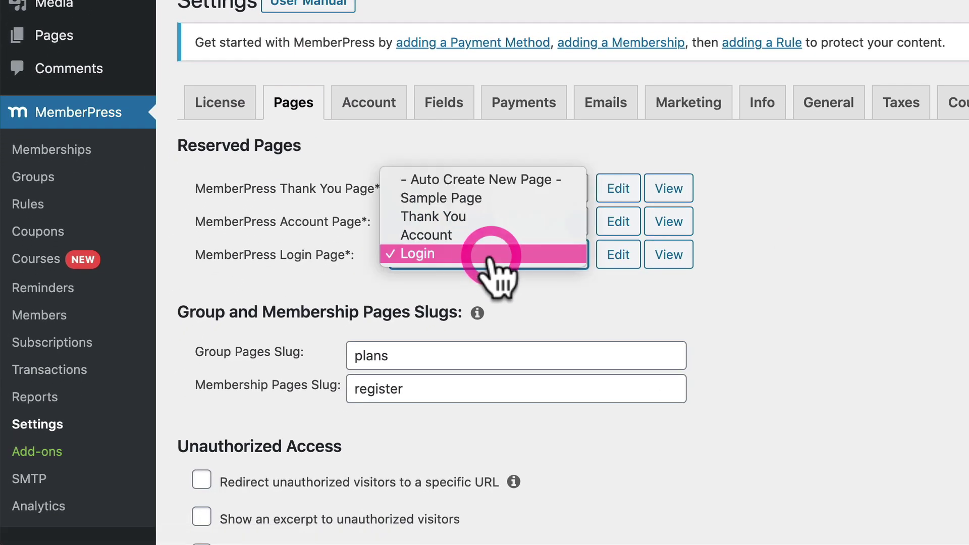
left_click(488, 181)
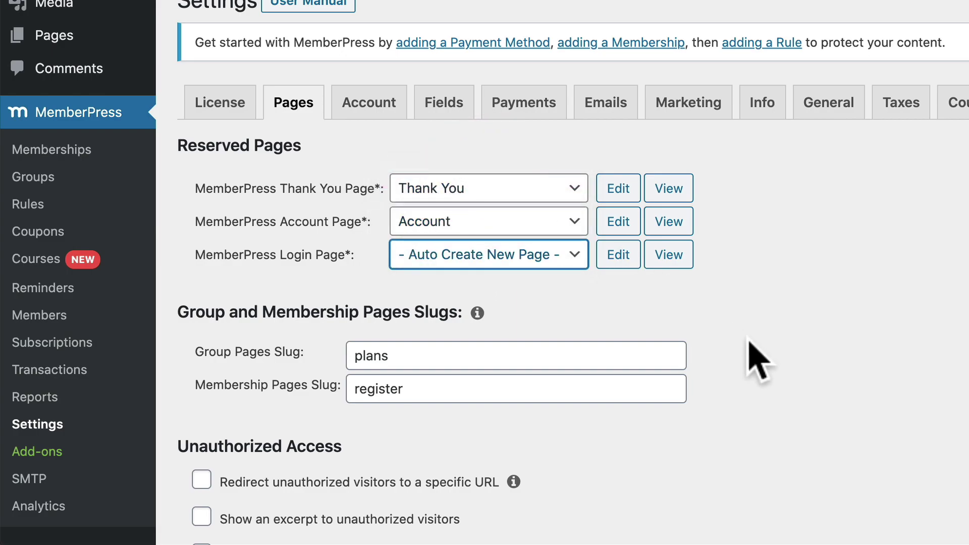
scroll(760, 361, "down", 5)
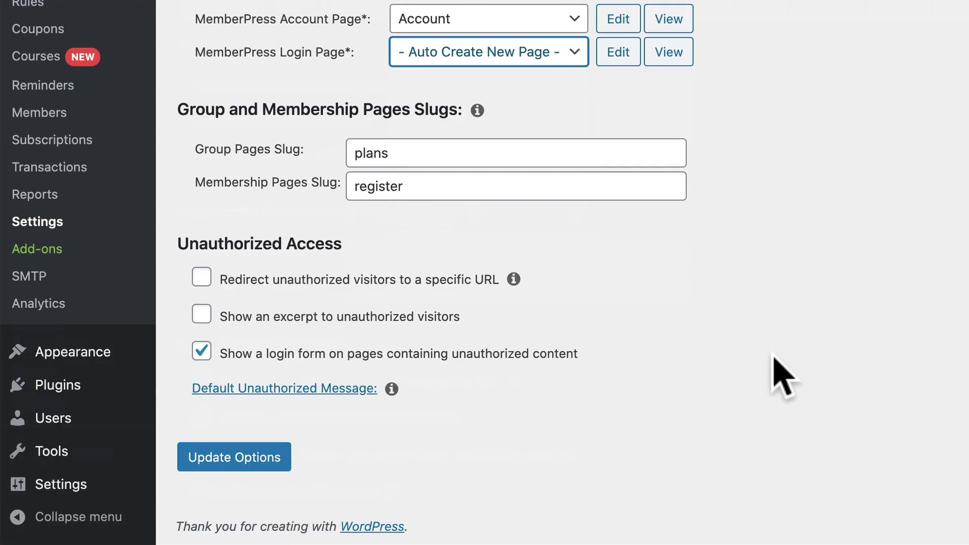
left_click(262, 461)
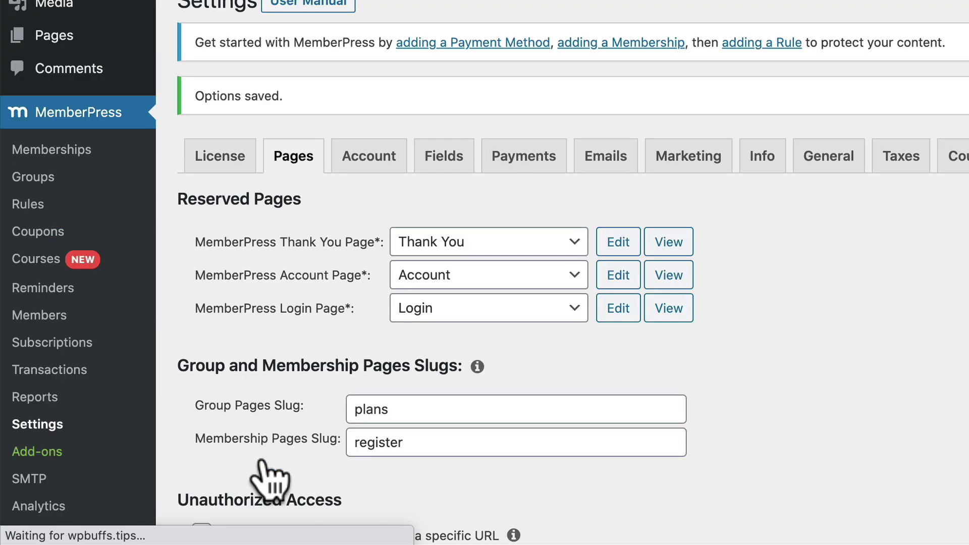
- Add a Login Form block to the Login page with 'Use MemberPress Login Redirect URL?' ticked
left_click(623, 309)
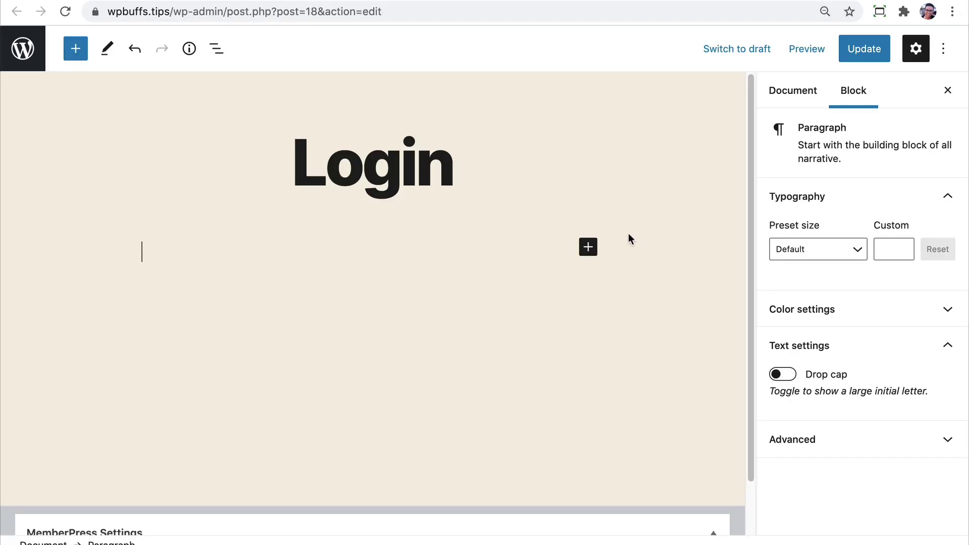
left_click(588, 247)
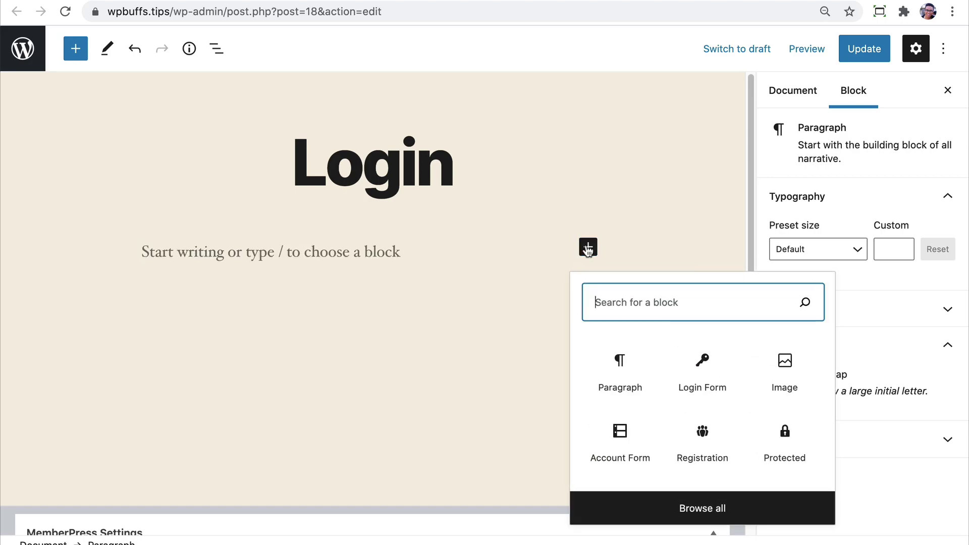
left_click(712, 369)
left_click(327, 372)
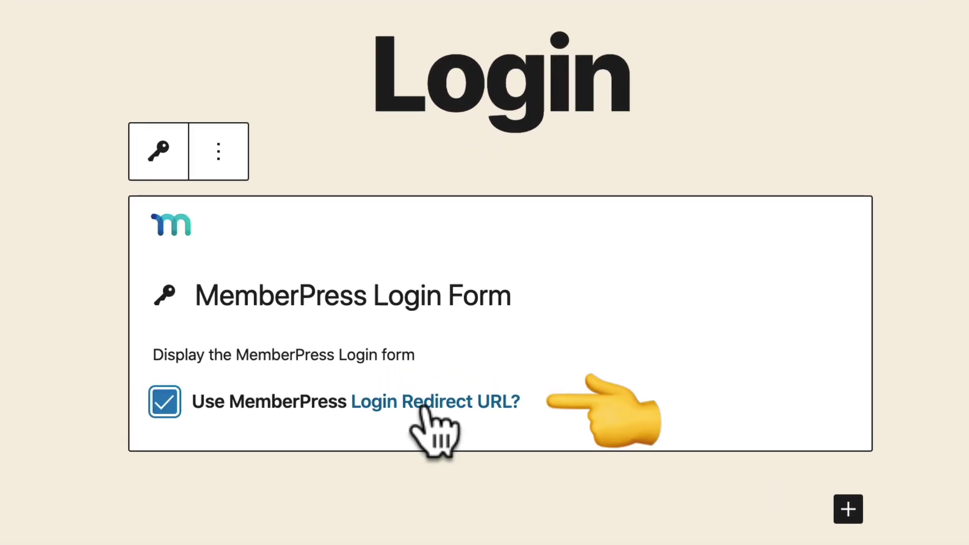
left_click(427, 407)
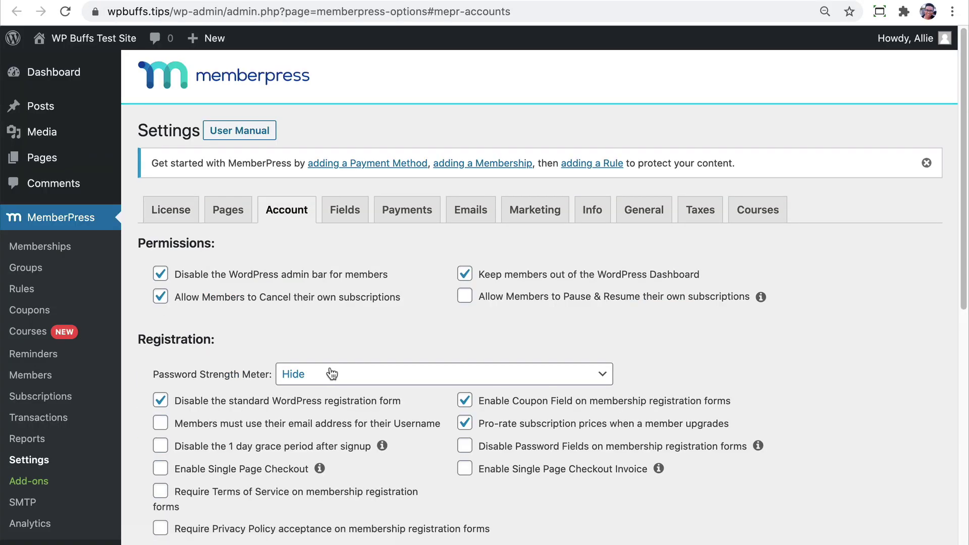
scroll(455, 336, "down", 3)
scroll(456, 336, "down", 5)
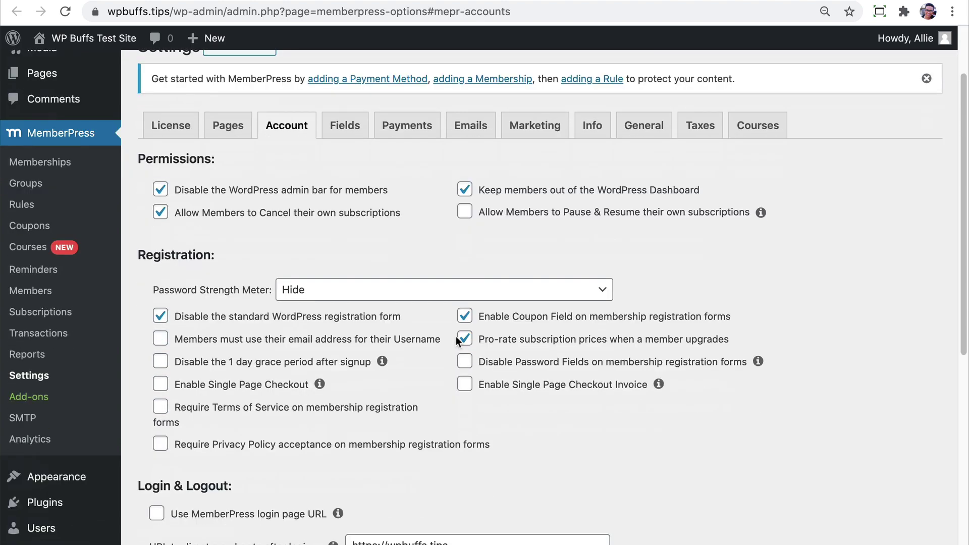
scroll(456, 336, "down", 1)
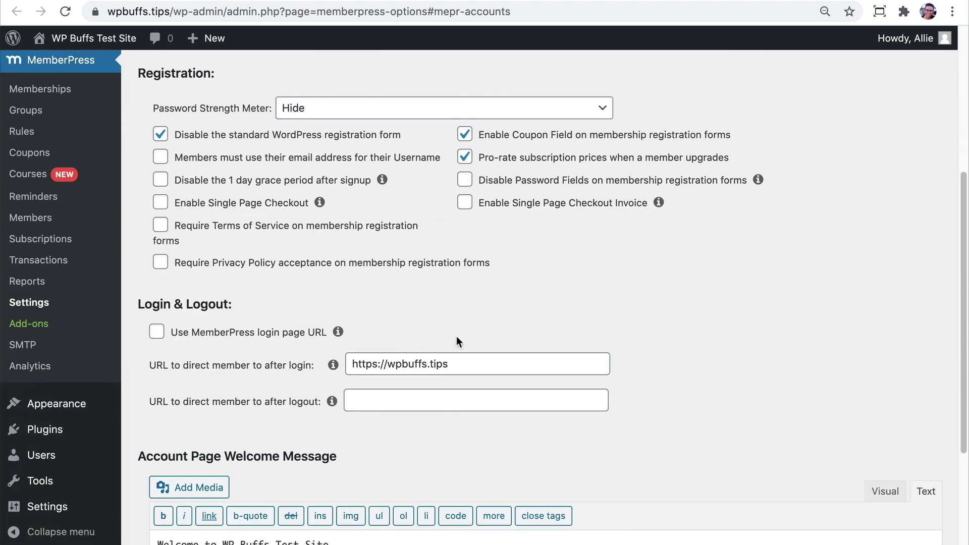
left_click_drag(474, 364, 340, 366)
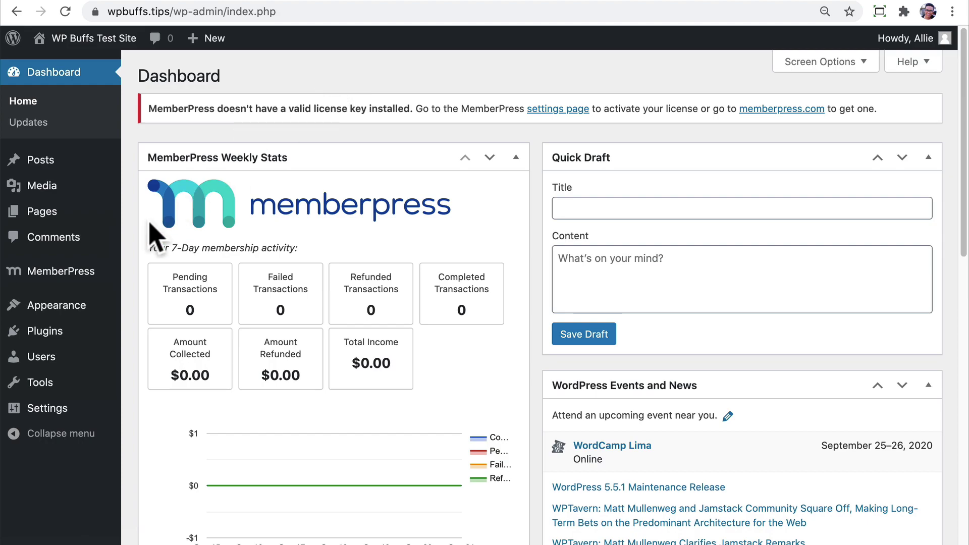
- Start a new membership titled 'Premium Course Membership'
mouse_move(17, 283)
left_click(154, 235)
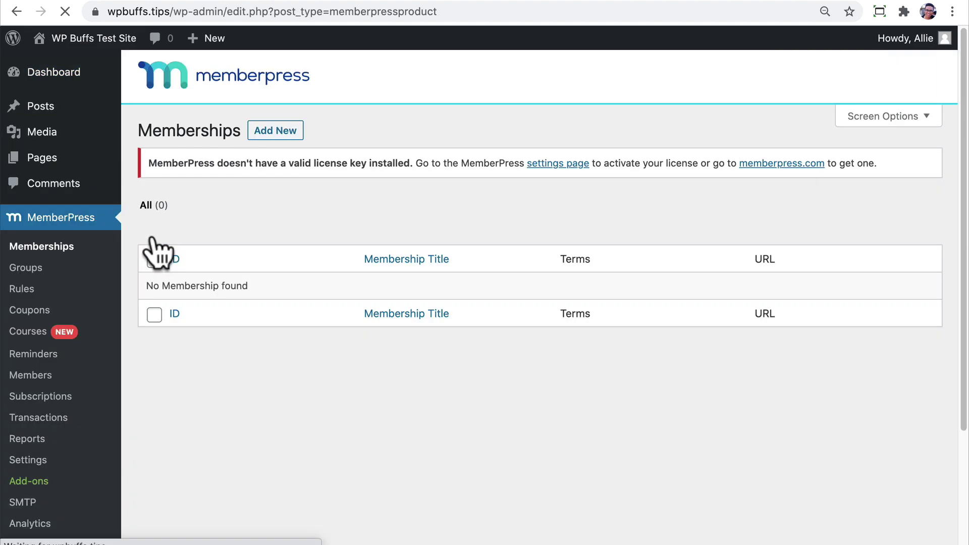
left_click(276, 131)
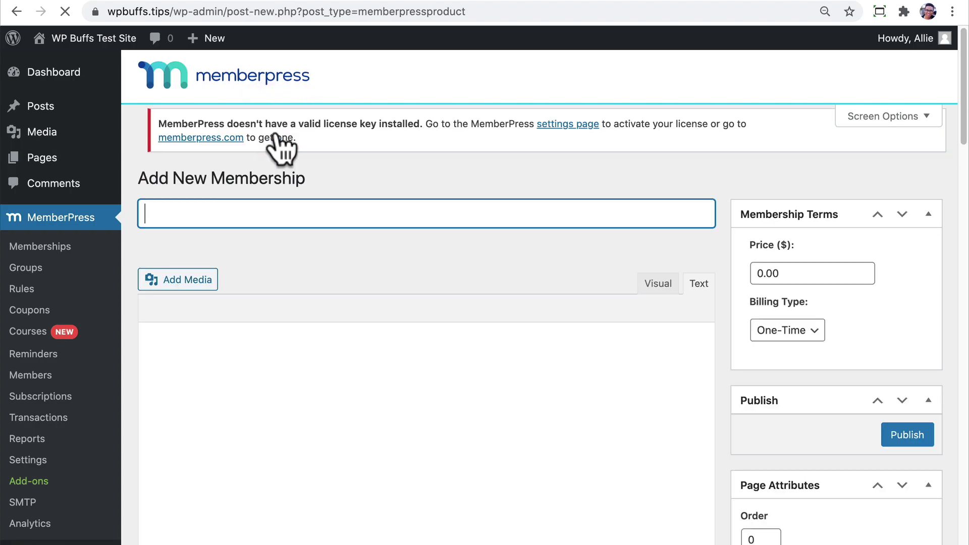
type("Pre")
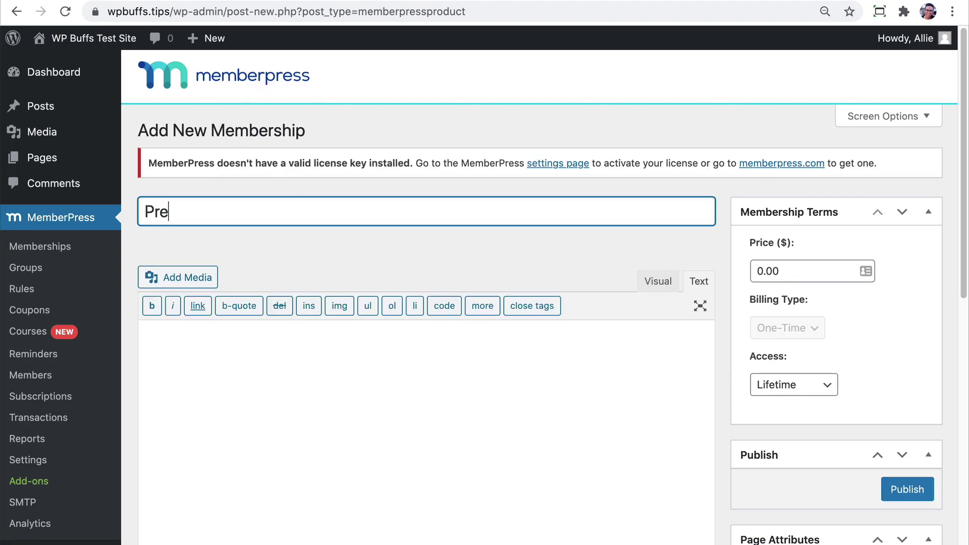
type("mium Cours")
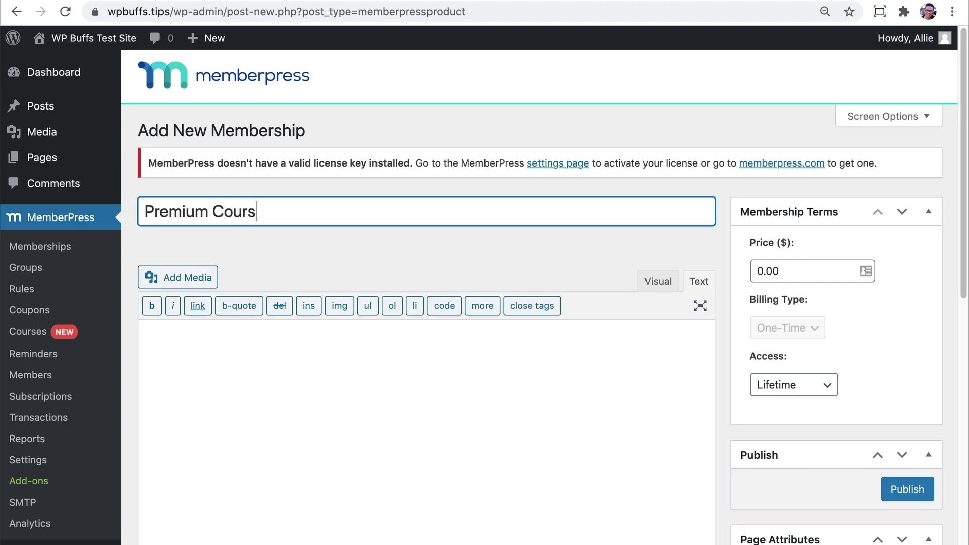
type("e Membership")
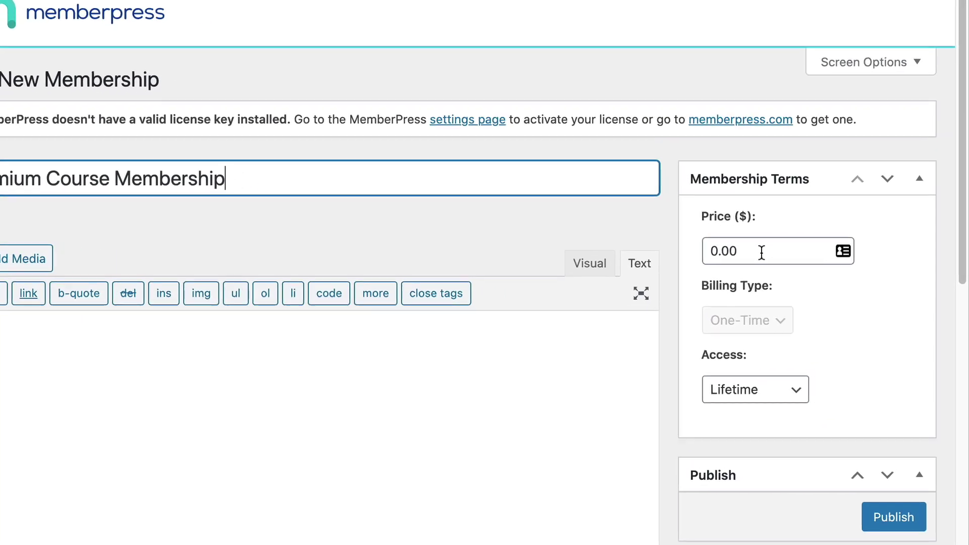
- Set the membership price to 100 with Recurring billing on a Monthly interval
double_click(800, 271)
type("100.")
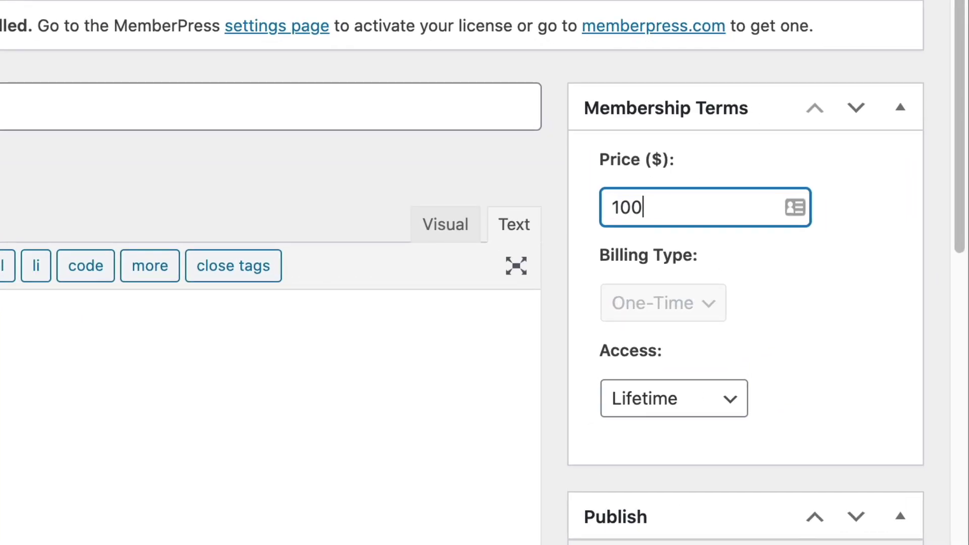
left_click(810, 351)
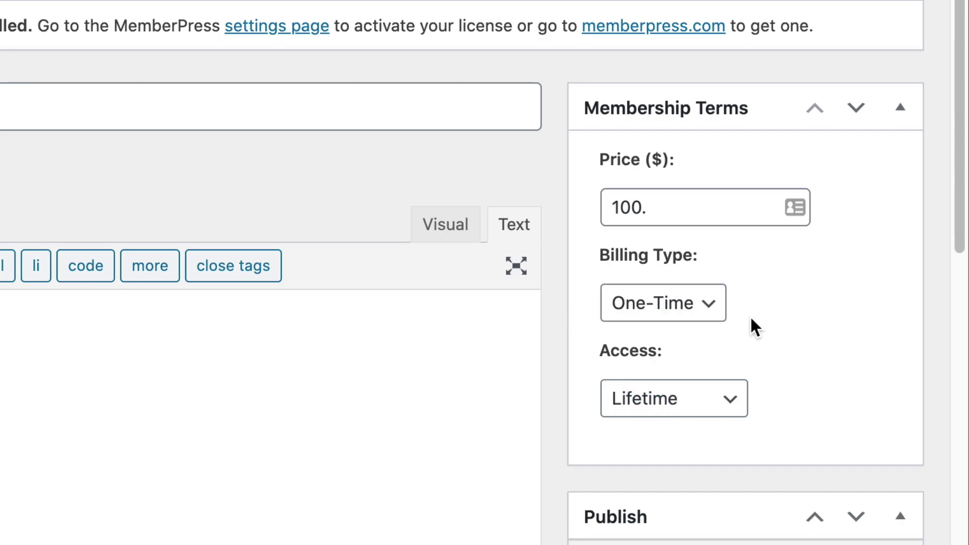
left_click(719, 318)
left_click(695, 287)
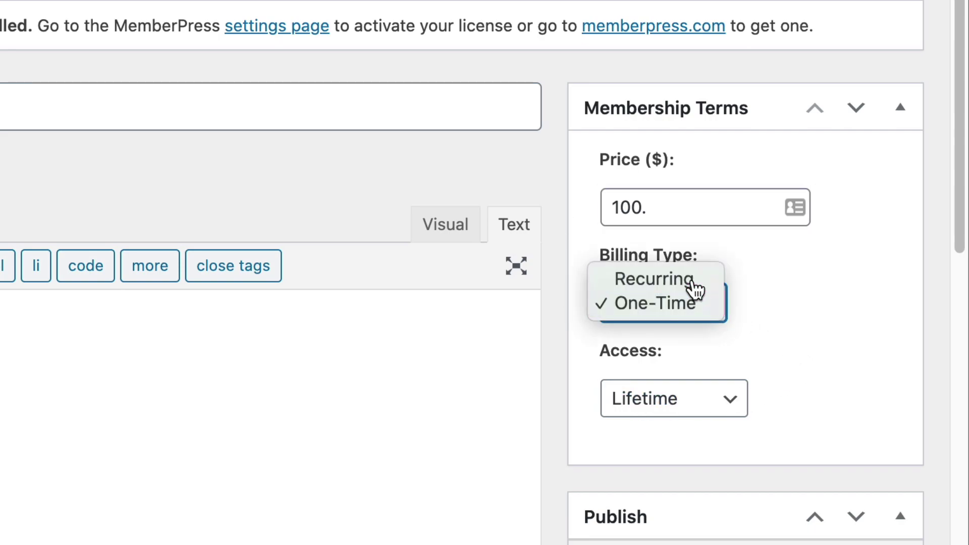
scroll(772, 442, "down", 5)
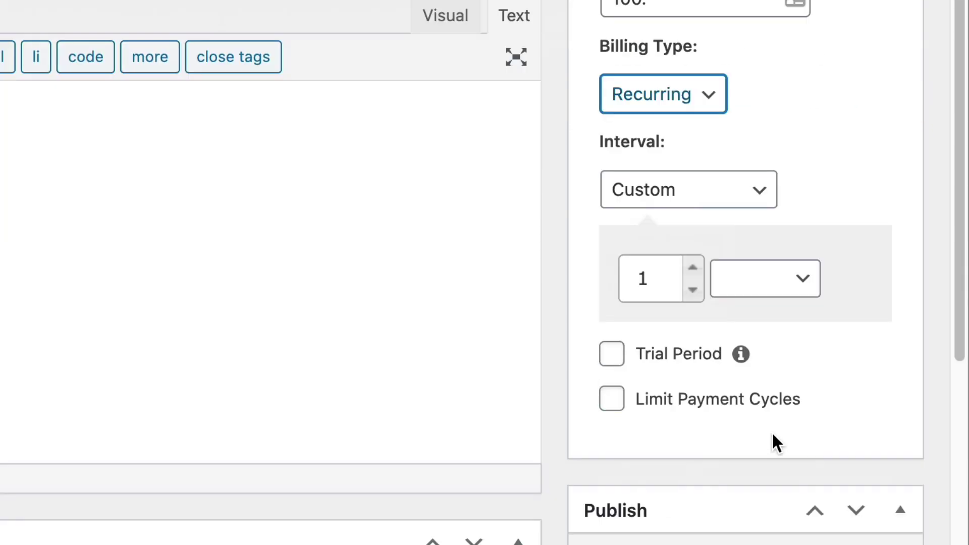
left_click(698, 207)
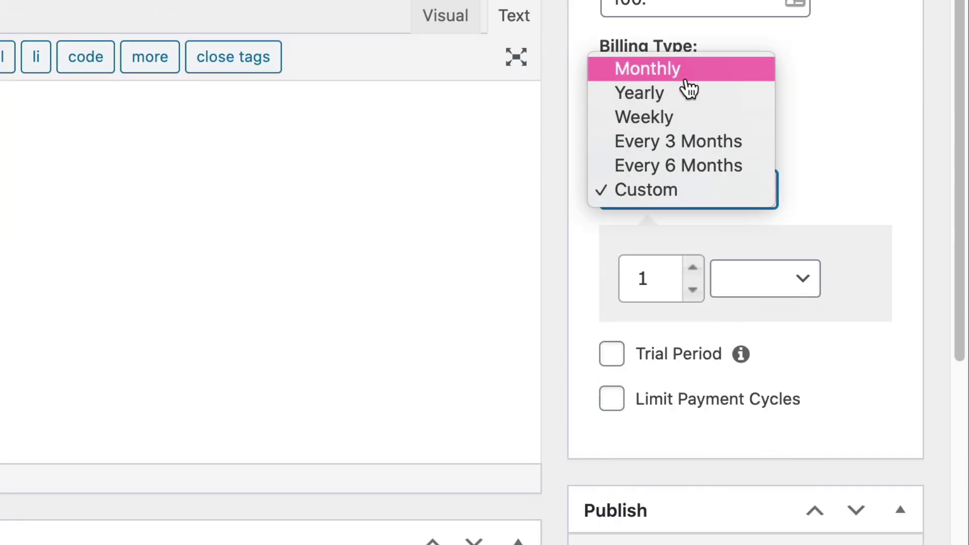
left_click(691, 76)
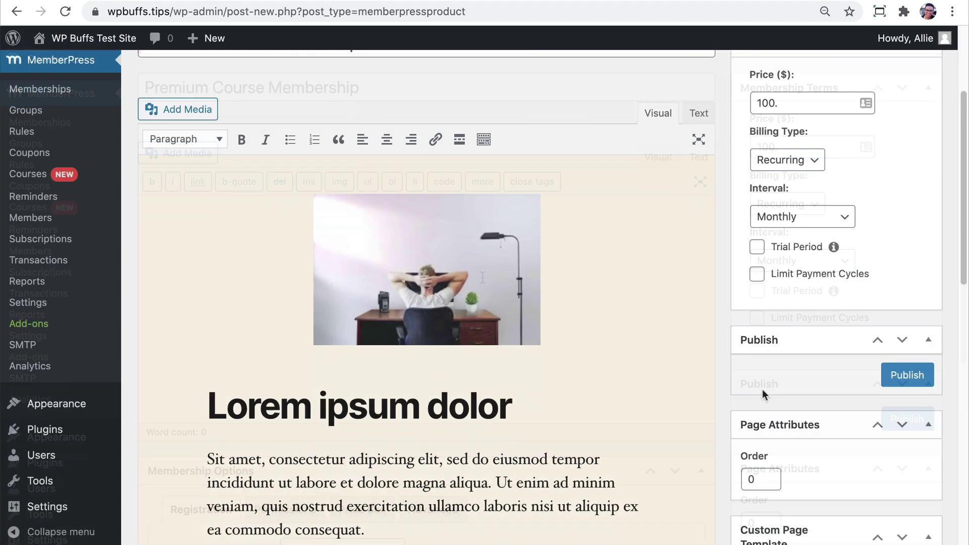
- Scroll through the finished membership description down to Membership Options
scroll(763, 394, "down", 2)
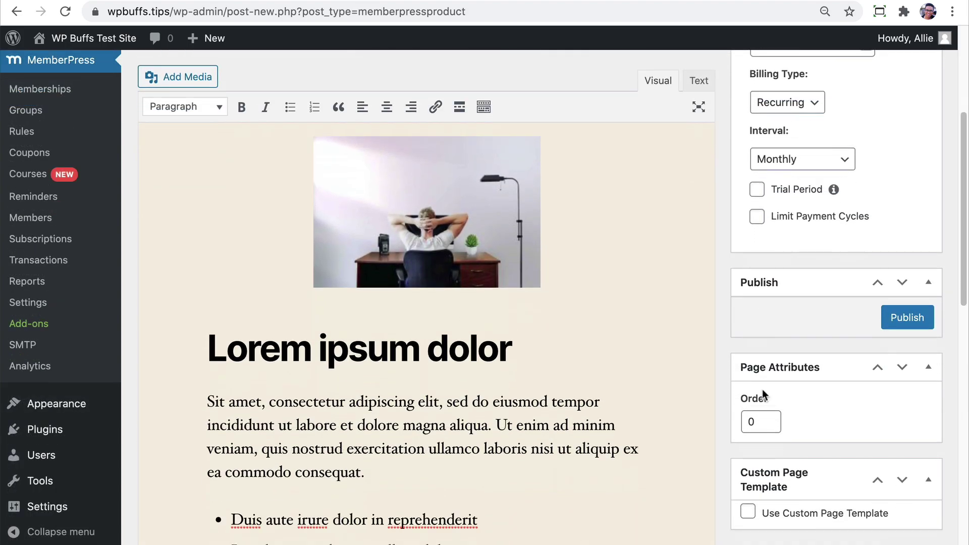
scroll(762, 394, "down", 5)
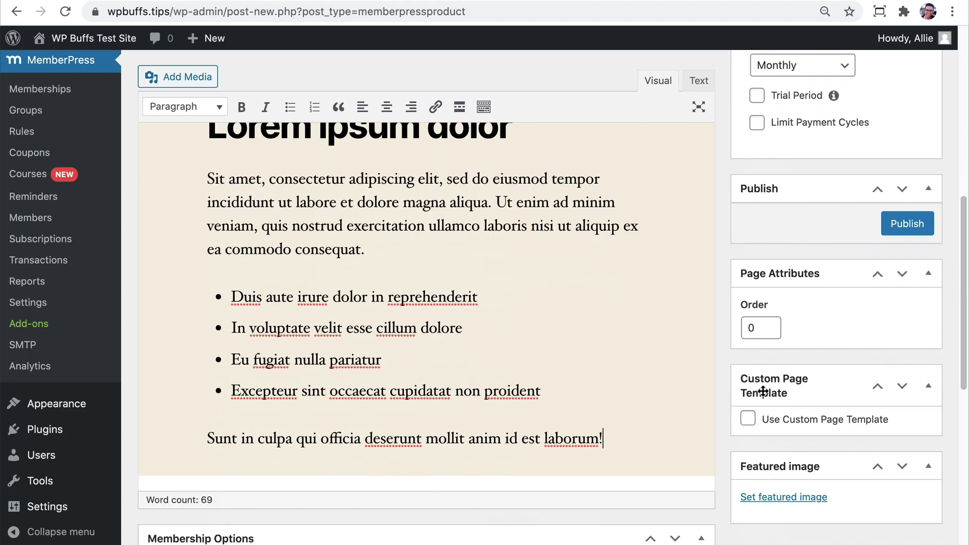
scroll(762, 391, "up", 4)
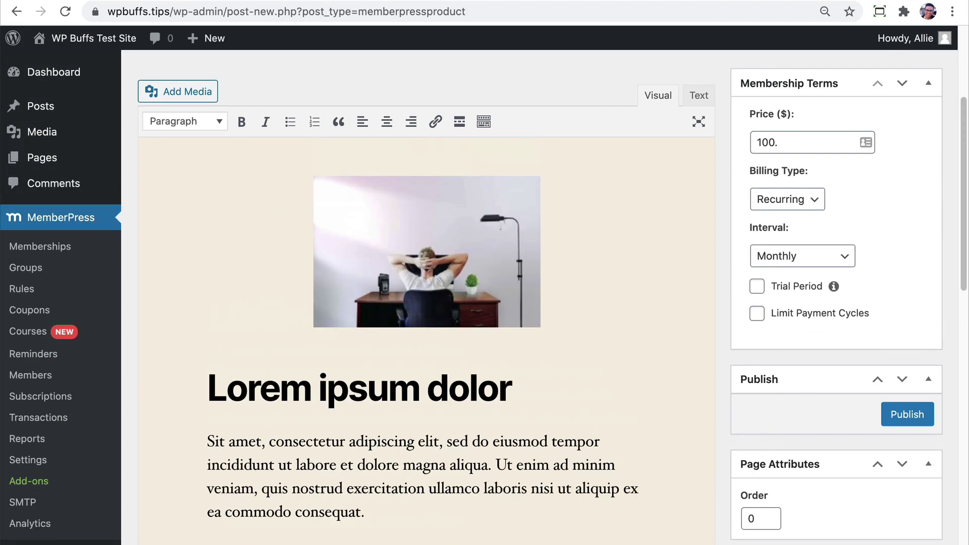
scroll(786, 278, "down", 9)
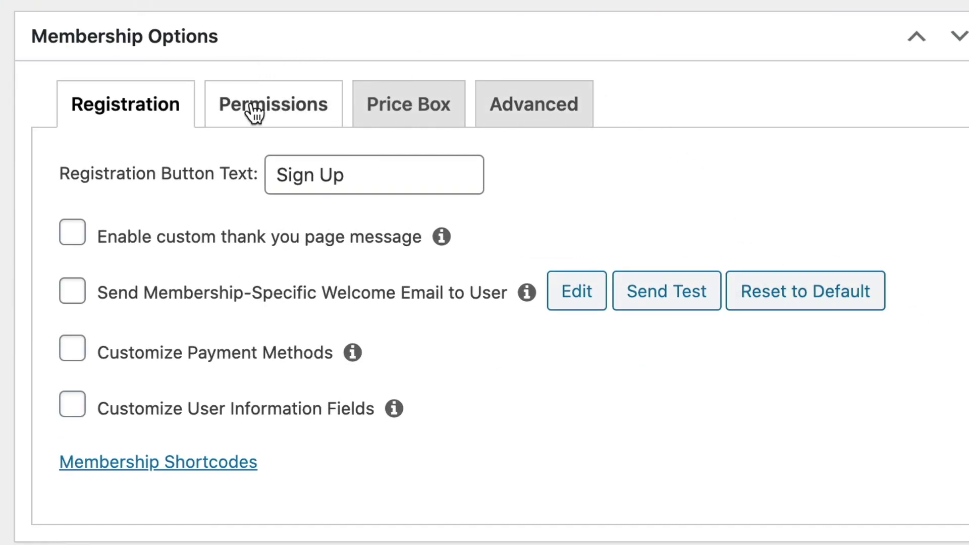
- Limit purchasing to Members who currently have no active memberships
left_click(260, 122)
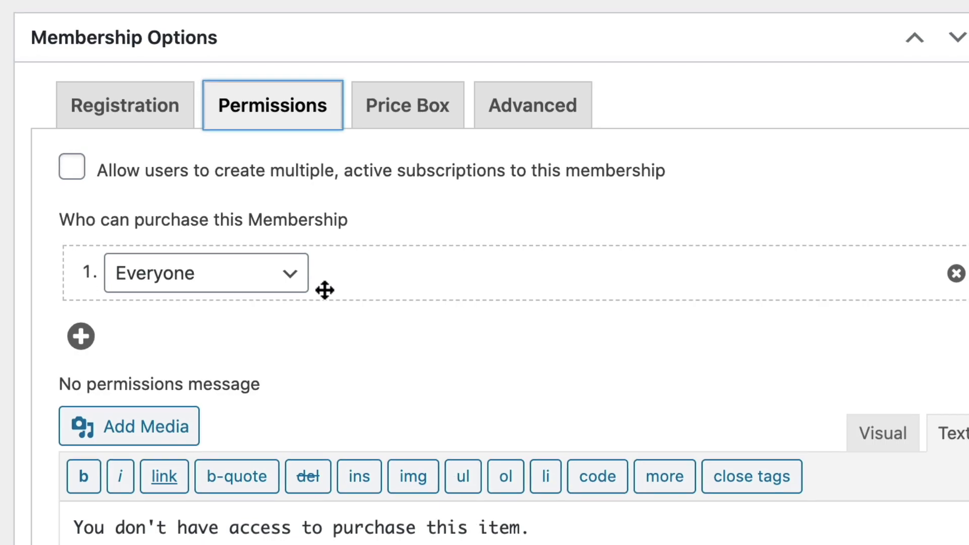
left_click(295, 277)
left_click(282, 295)
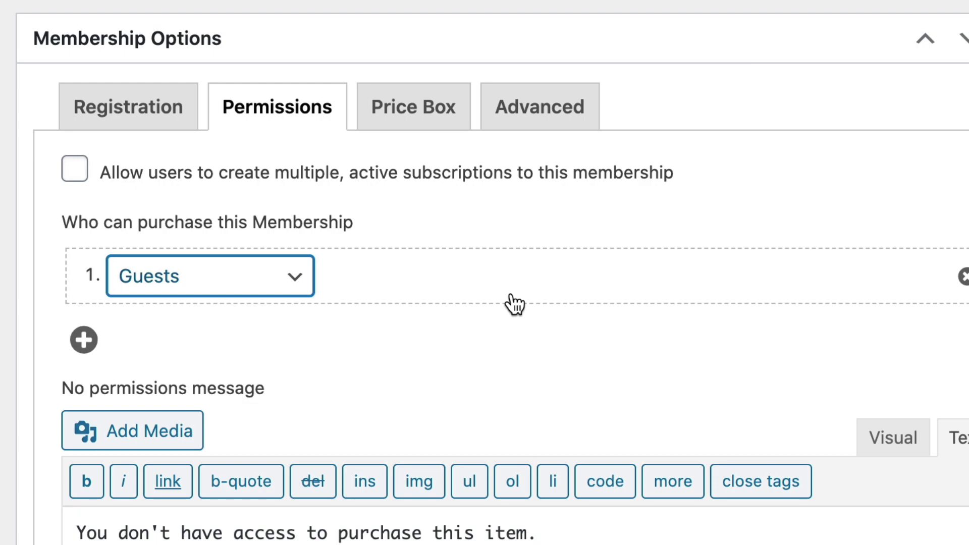
left_click(297, 280)
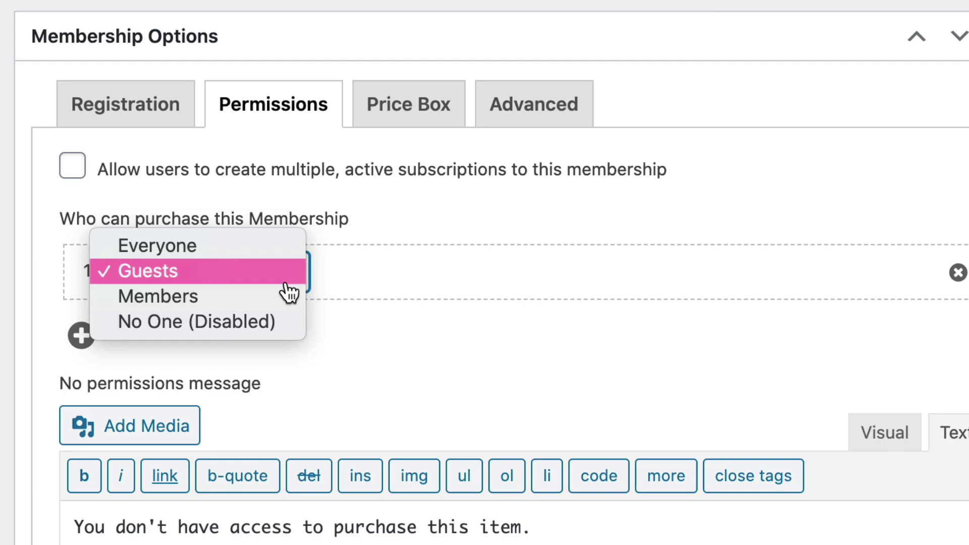
left_click(286, 297)
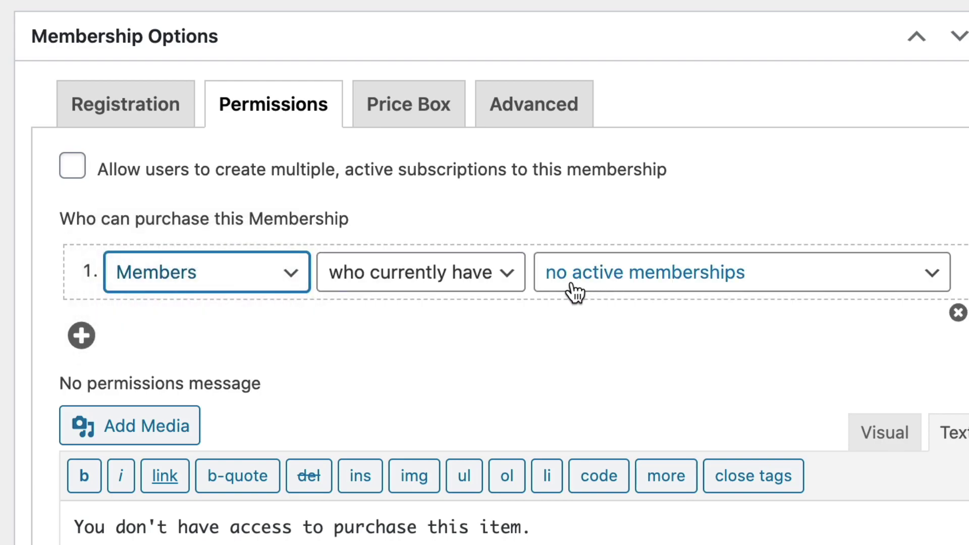
left_click(520, 277)
left_click(942, 284)
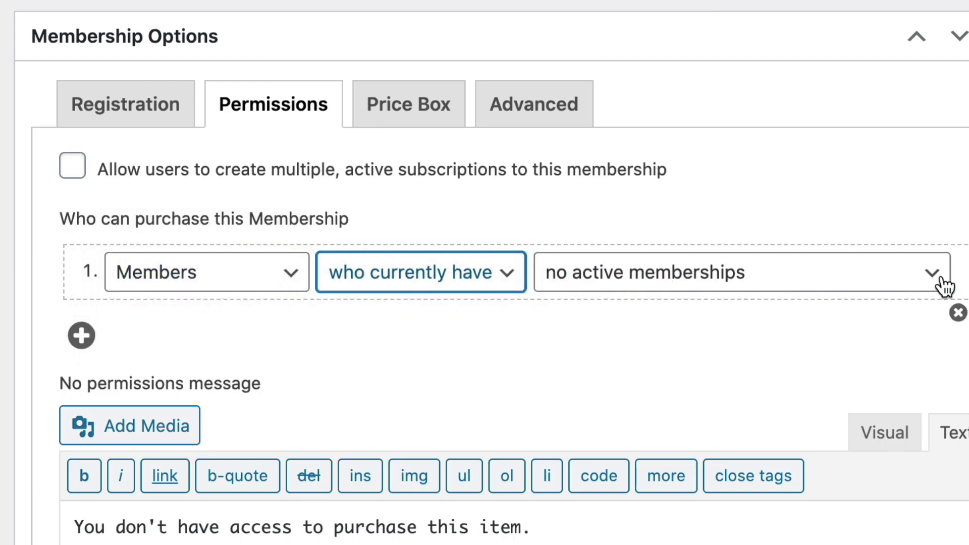
left_click(942, 284)
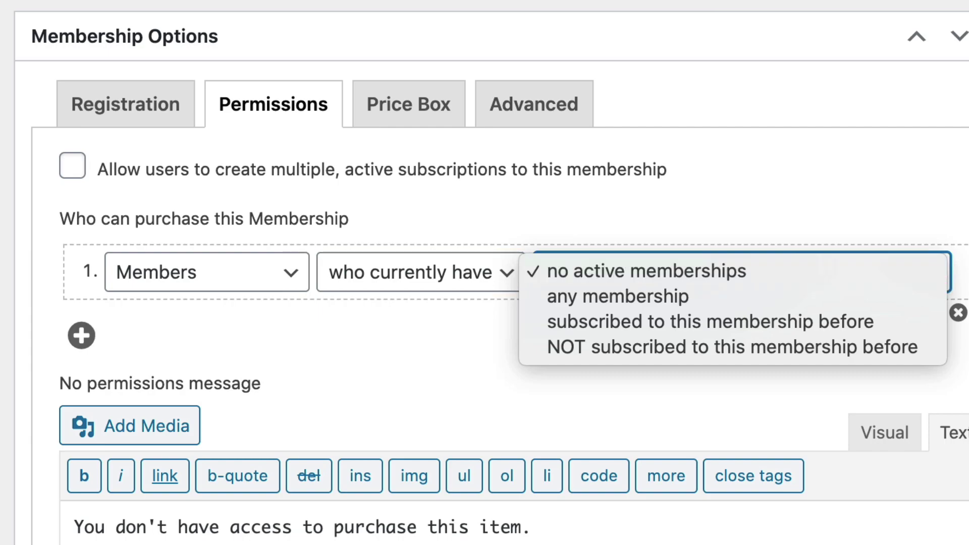
key("Escape")
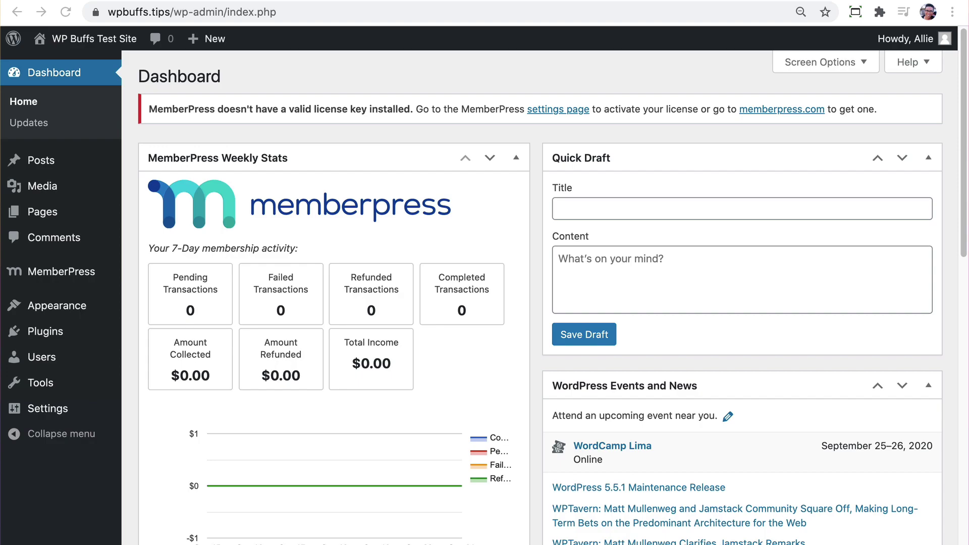
- Start a new MemberPress content protection rule from the Rules list
left_click(418, 62)
mouse_move(78, 275)
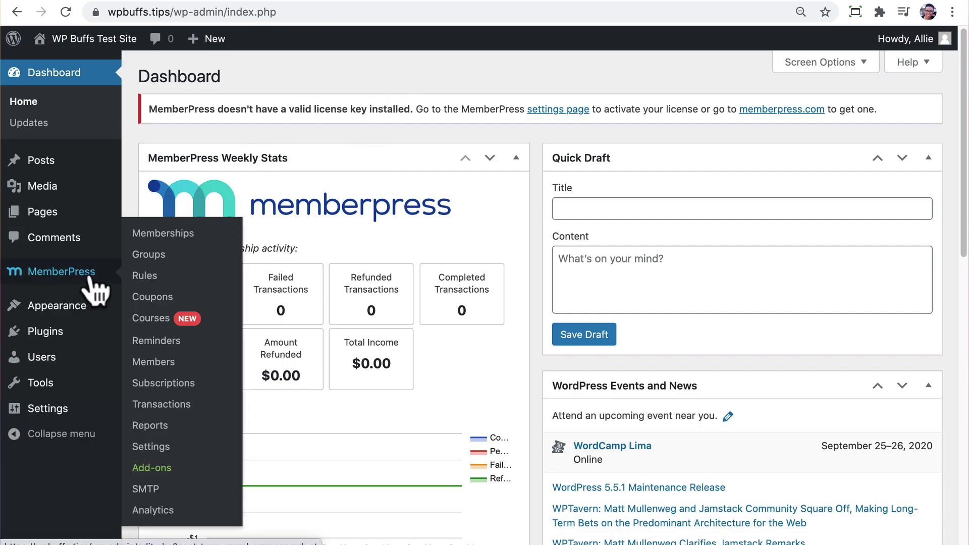
left_click(143, 275)
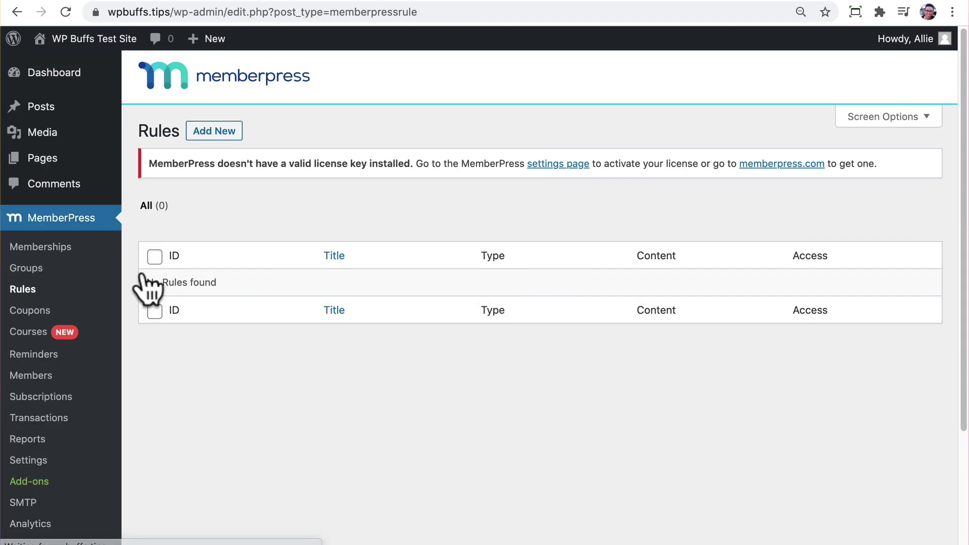
left_click(223, 130)
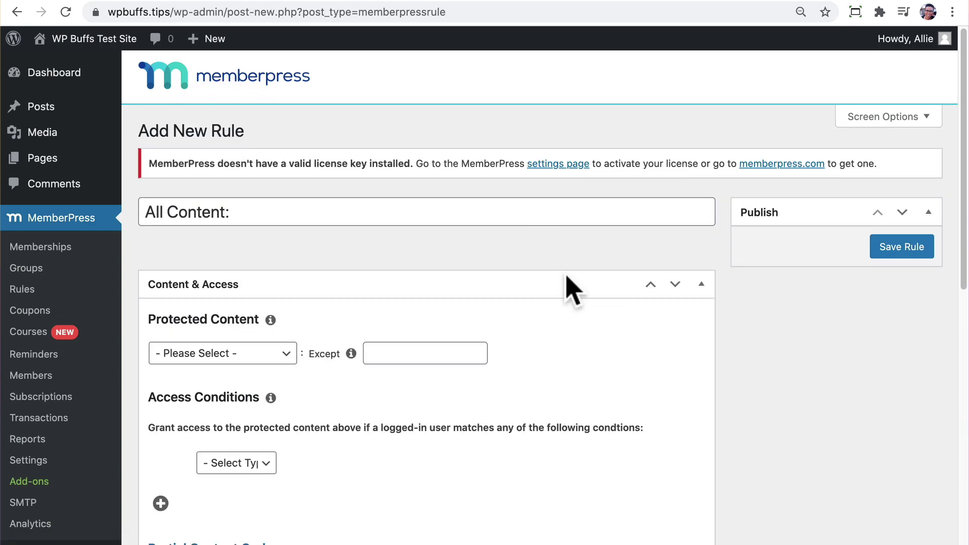
- Set the rule to protect A Single Page, with access conditioned on Member
scroll(570, 282, "down", 2)
scroll(568, 277, "down", 2)
left_click(265, 248)
left_click(258, 374)
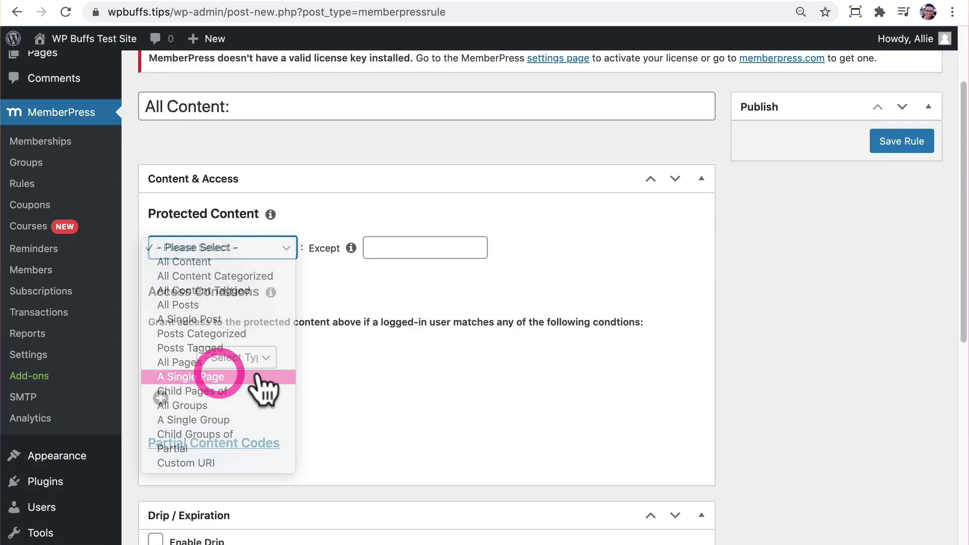
left_click(399, 247)
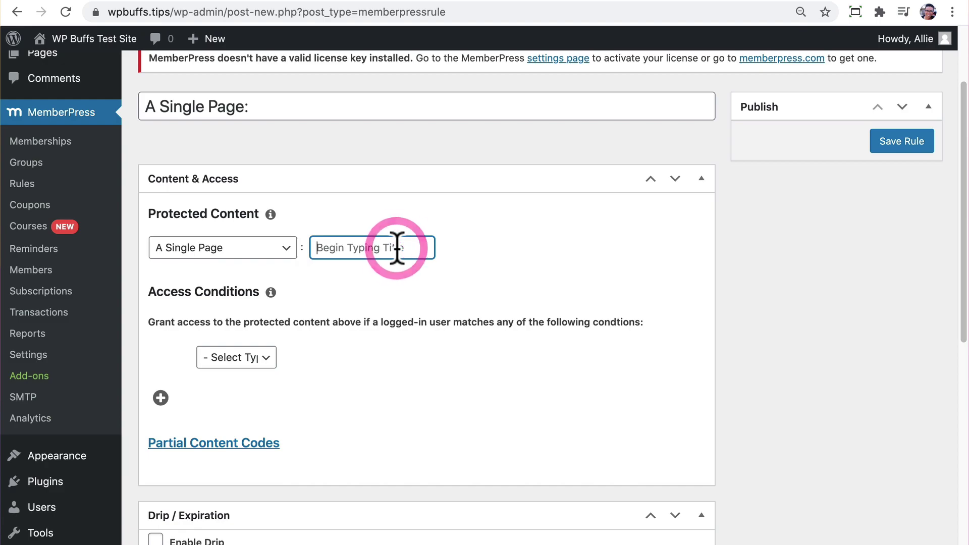
left_click(271, 360)
left_click(253, 386)
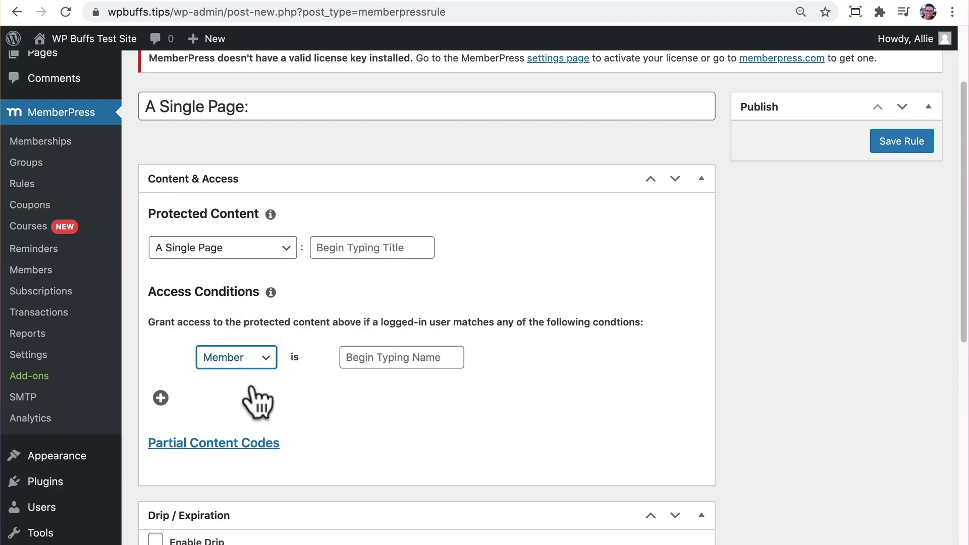